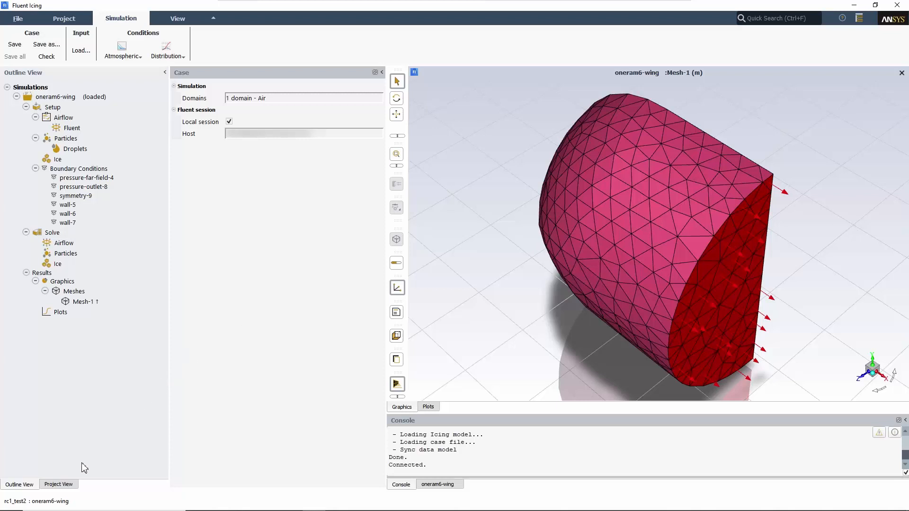
# Look through the multishot output files in the project and plot the convergence of out.01.fconverg.
pyautogui.click(71, 484)
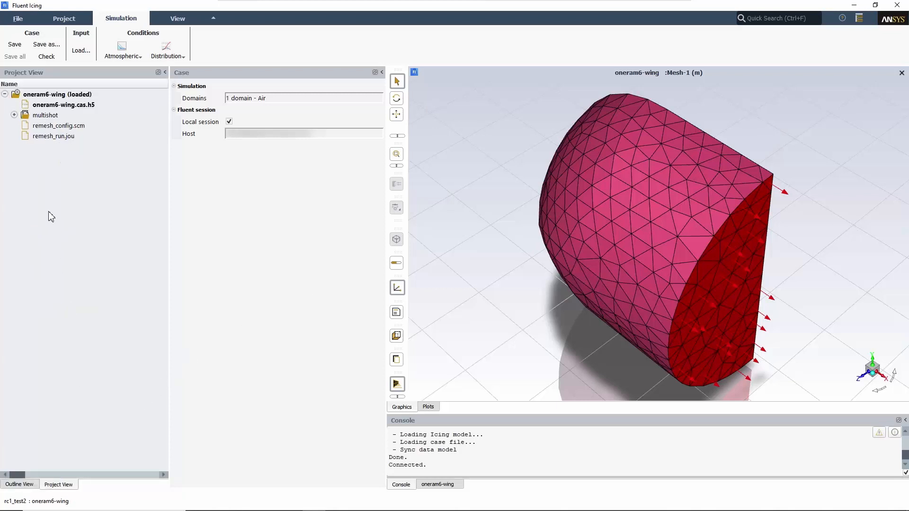
pyautogui.click(14, 115)
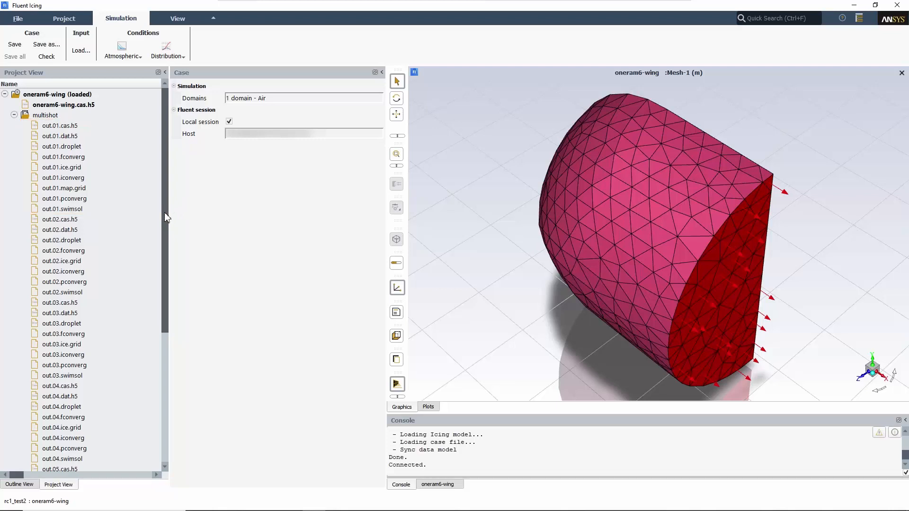
pyautogui.moveTo(167, 255); pyautogui.dragTo(166, 422)
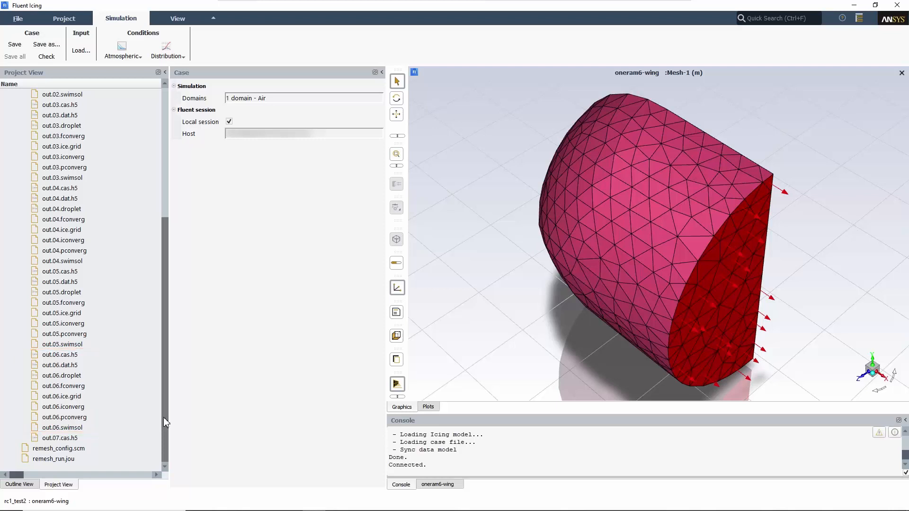
pyautogui.moveTo(165, 422); pyautogui.dragTo(166, 247)
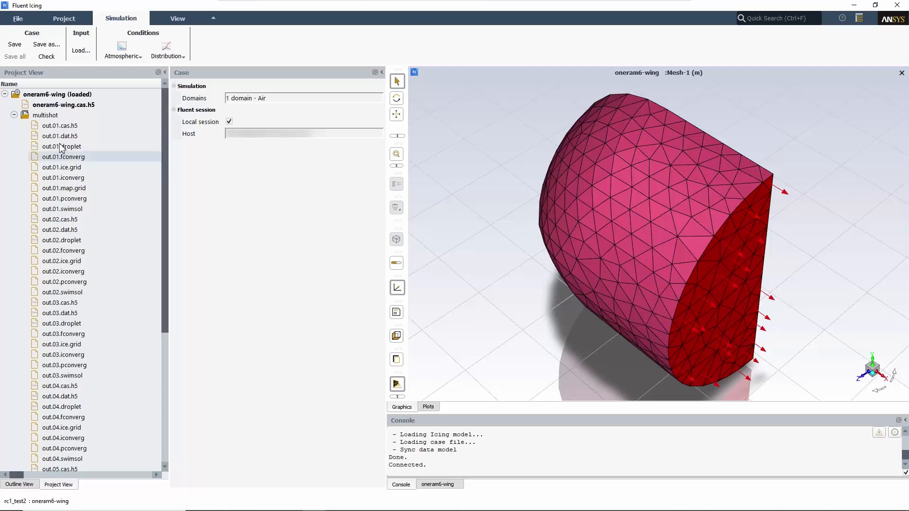
pyautogui.rightClick(90, 158)
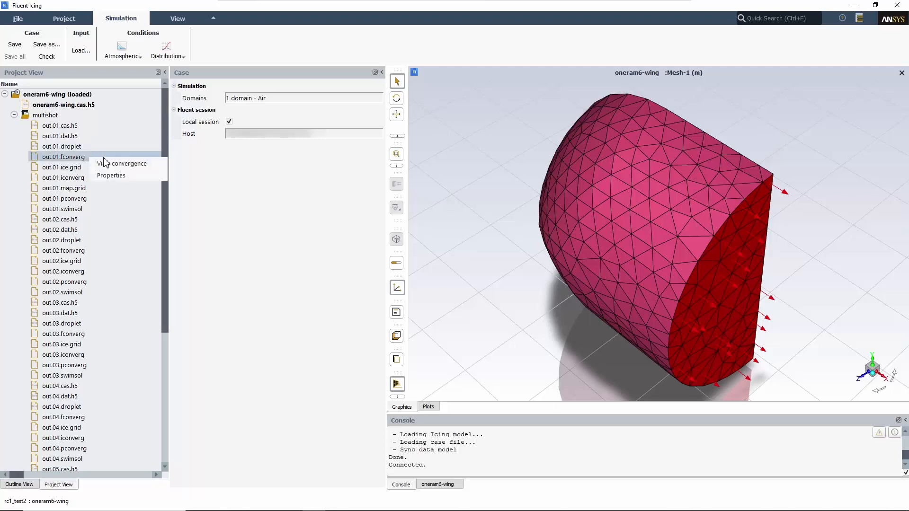
pyautogui.click(159, 163)
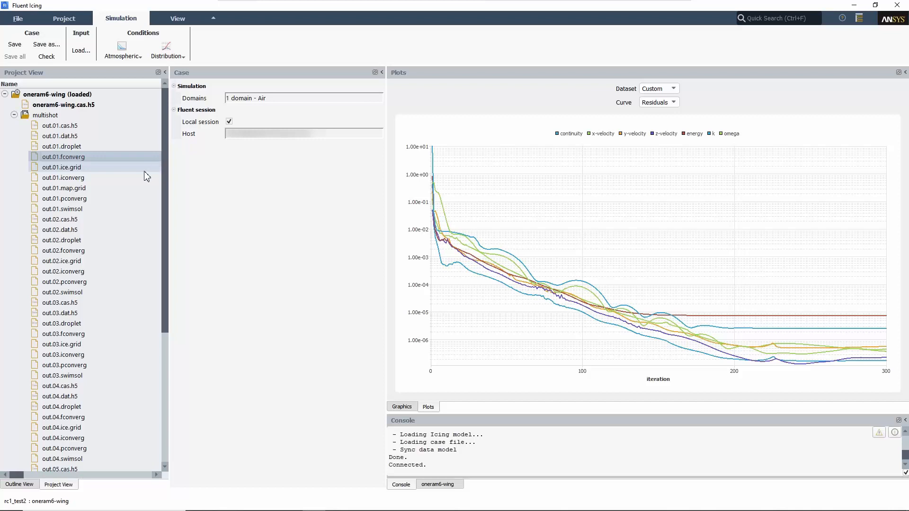
# Open out.02.droplet in a new, maximized Viewmerical session without loading the numbered dataset.
pyautogui.click(90, 241)
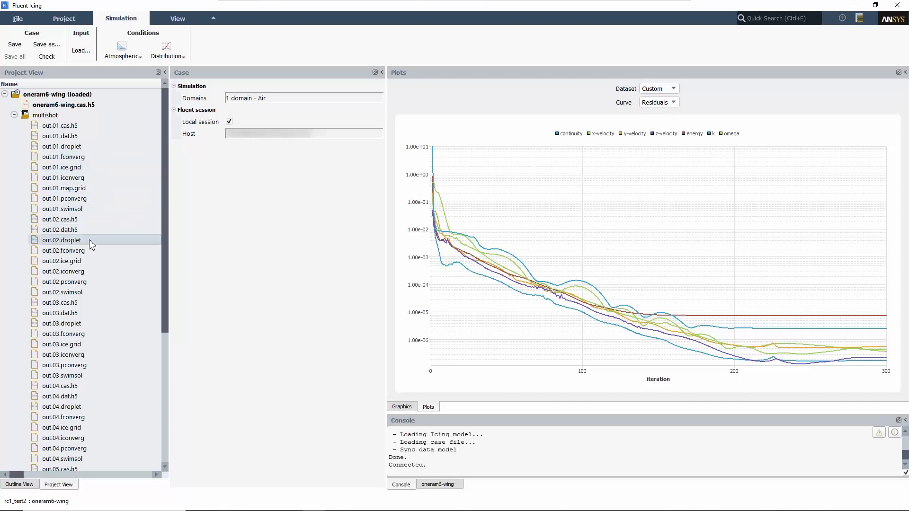
pyautogui.rightClick(91, 244)
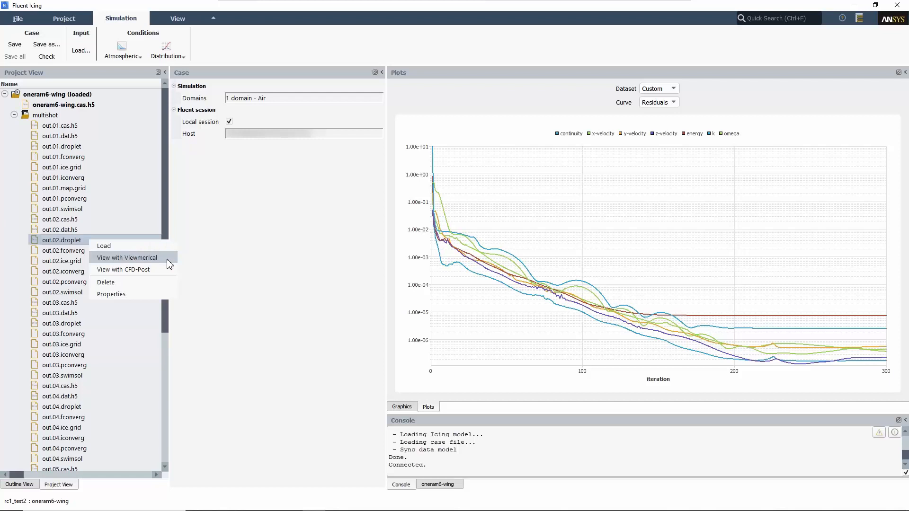
pyautogui.click(127, 257)
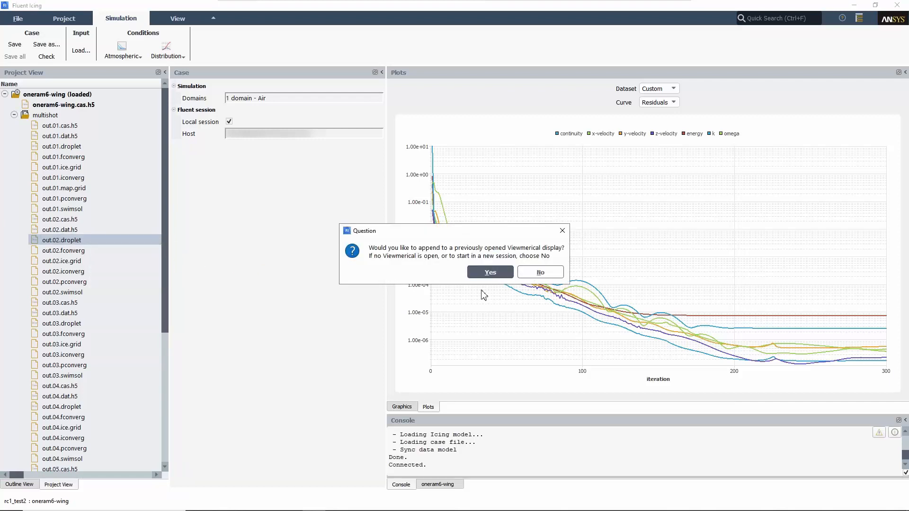
pyautogui.click(540, 273)
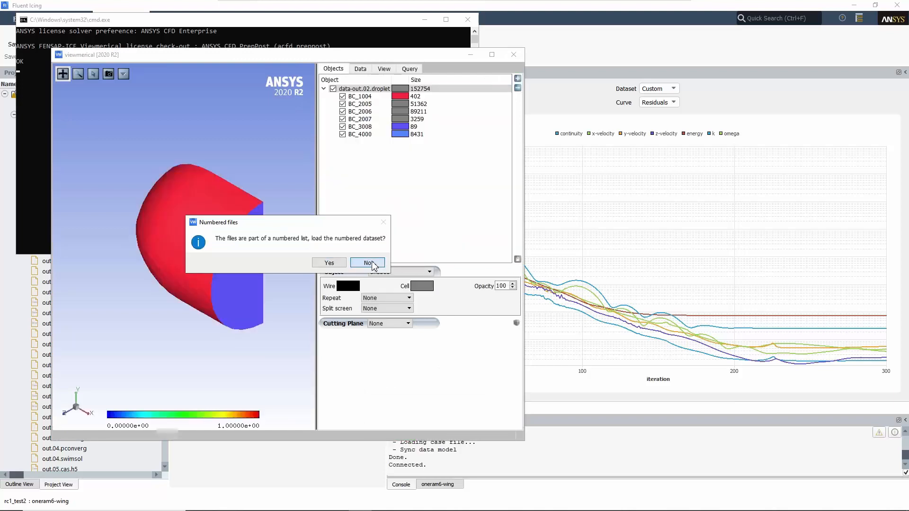
pyautogui.click(368, 263)
pyautogui.click(491, 54)
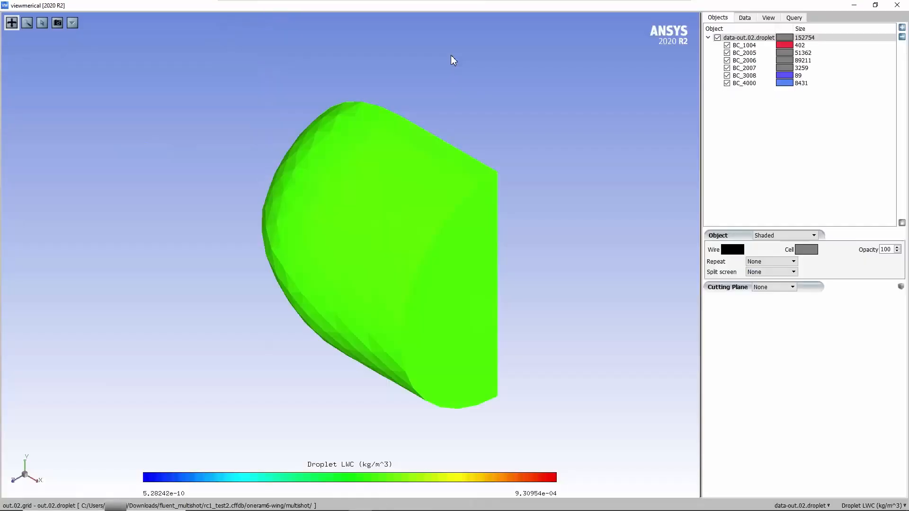
# Hide boundaries BC_1004, BC_3008 and BC_4000 so that only the wing walls are displayed, and frame the wing.
pyautogui.click(727, 45)
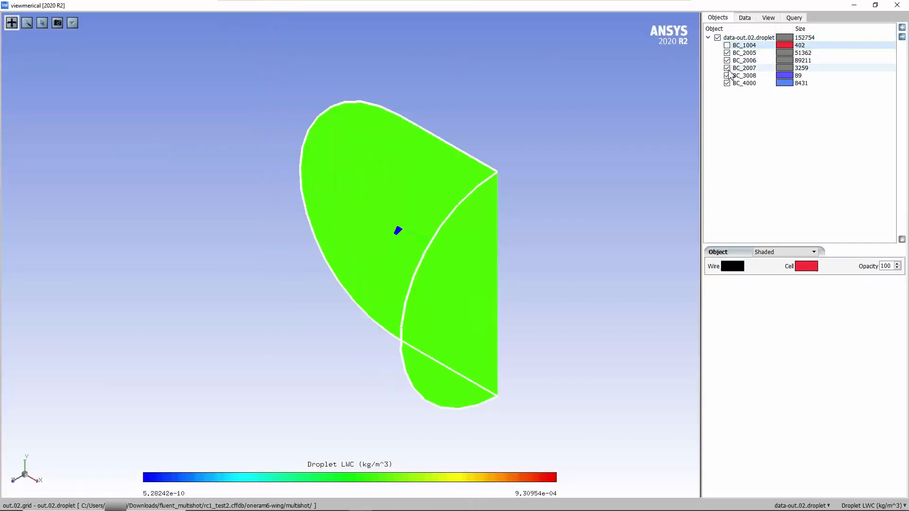
pyautogui.click(727, 75)
pyautogui.click(727, 83)
pyautogui.moveTo(340, 269); pyautogui.dragTo(434, 317)
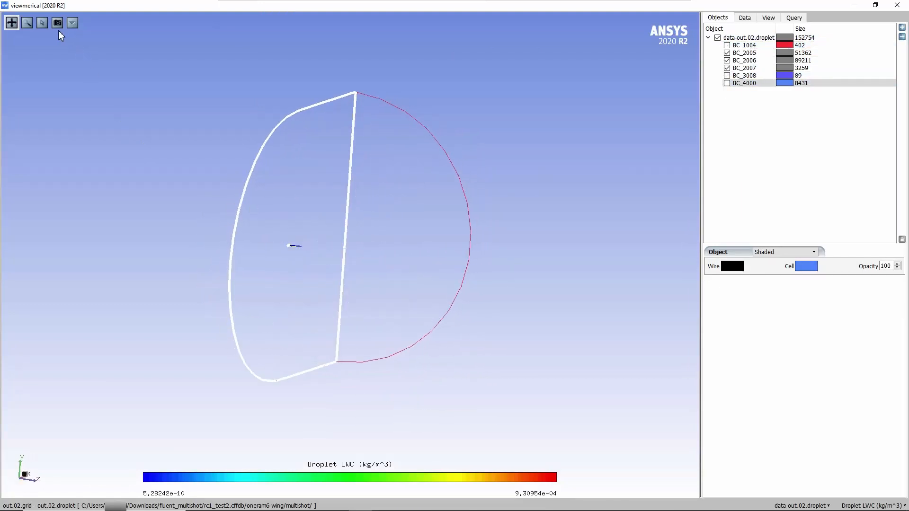
pyautogui.moveTo(280, 241); pyautogui.dragTo(306, 251)
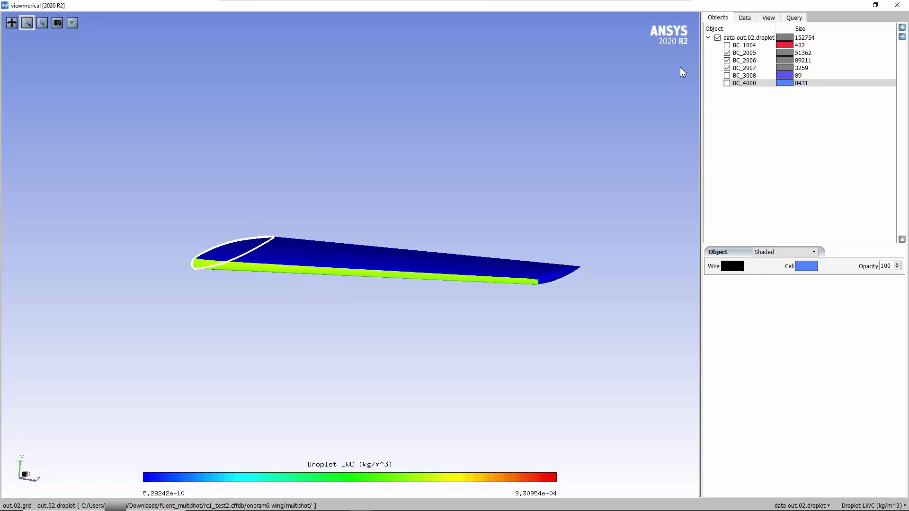
# Color the wing surface by the Collection efficiency-Droplet data field.
pyautogui.click(745, 17)
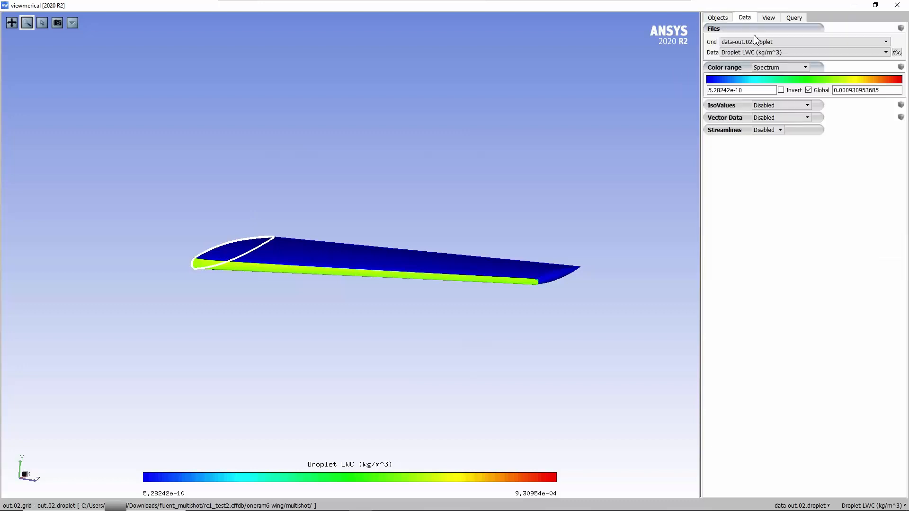
pyautogui.click(757, 53)
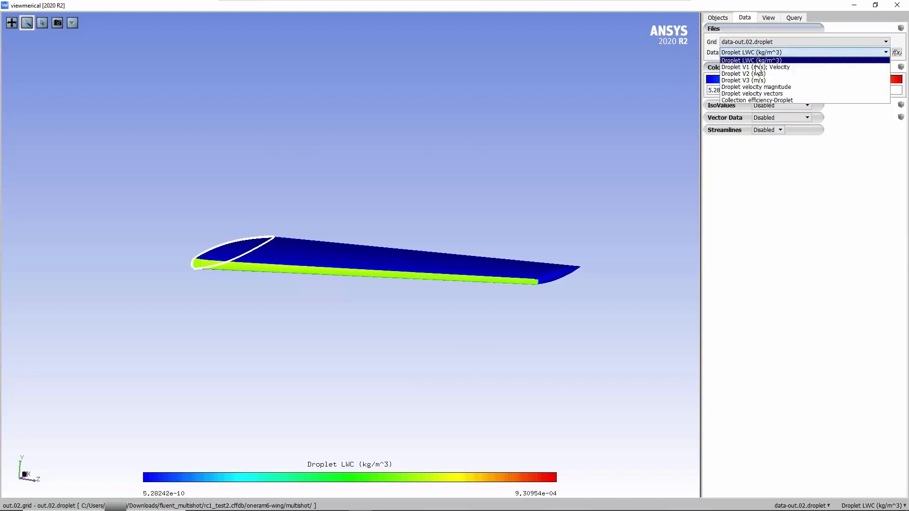
pyautogui.click(758, 101)
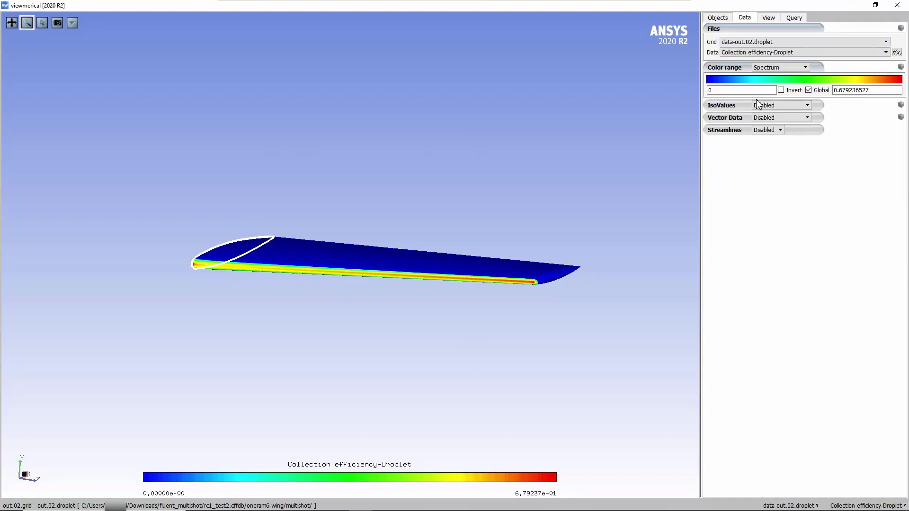
# Enable a 2D plot of the walls on a Z cutting plane at 0.2 and query the peak of the collection efficiency curve.
pyautogui.click(795, 19)
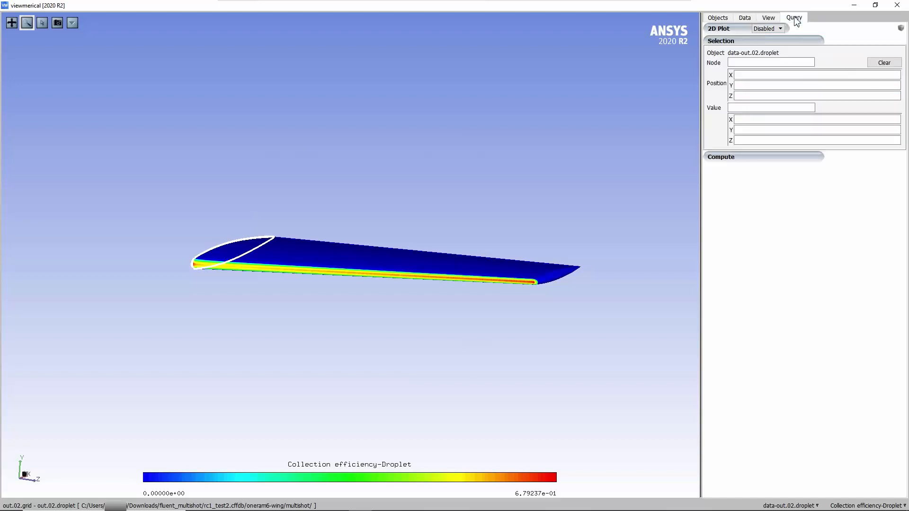
pyautogui.click(781, 29)
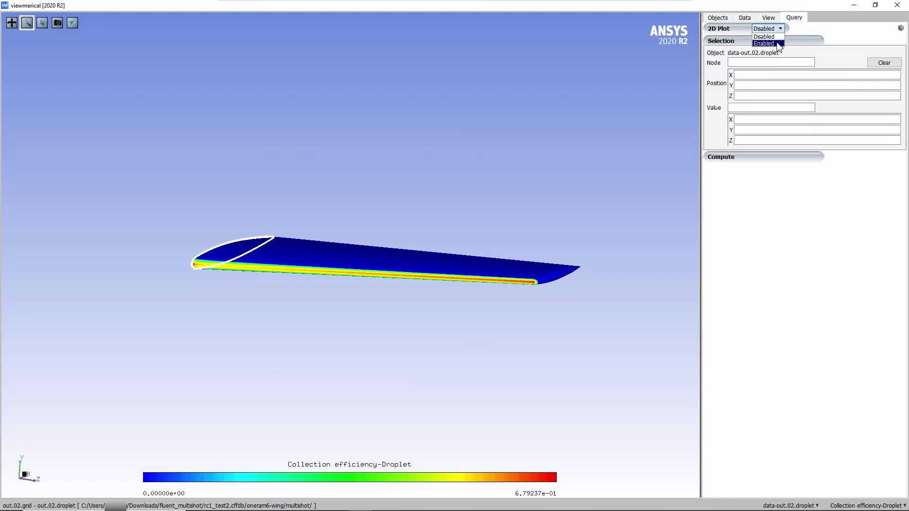
pyautogui.click(777, 44)
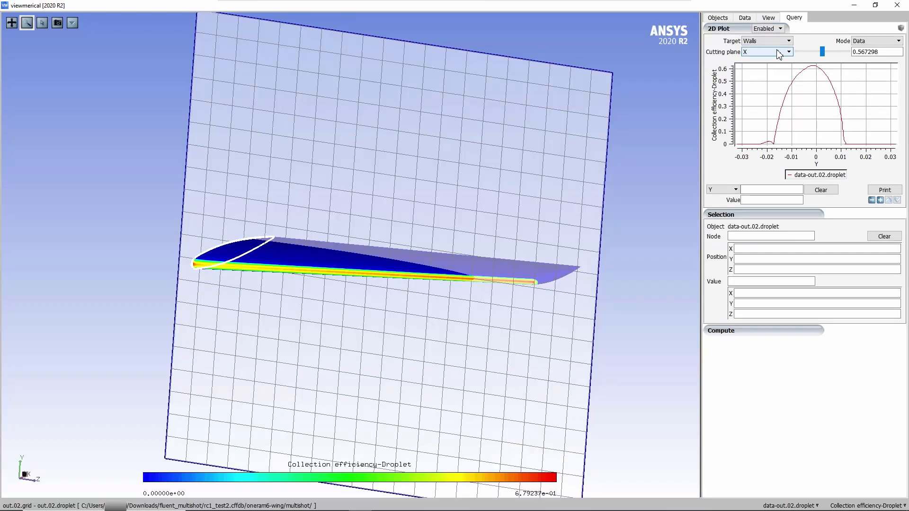
pyautogui.click(778, 53)
pyautogui.click(768, 73)
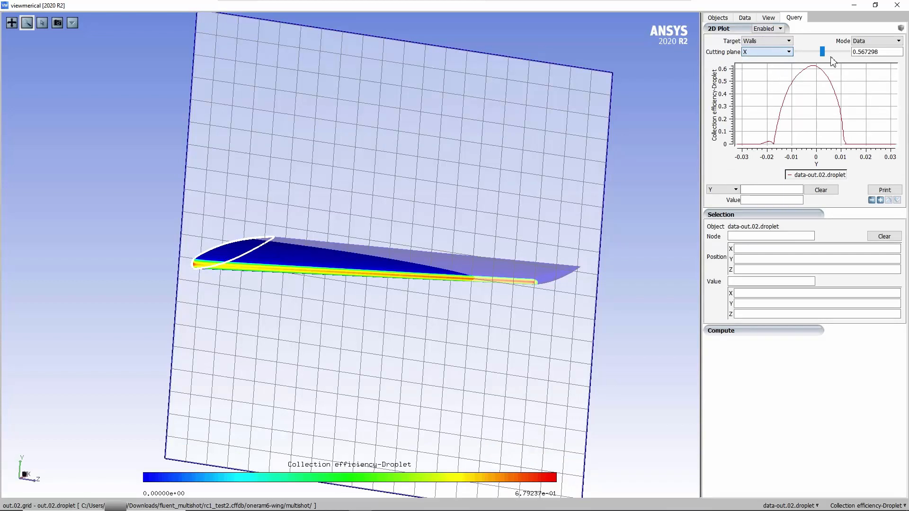
pyautogui.click(877, 53)
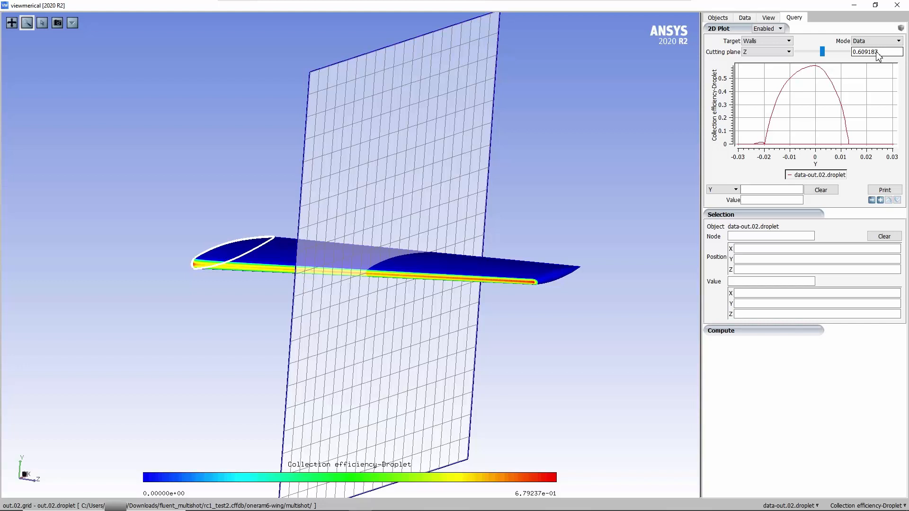
pyautogui.doubleClick(877, 52)
pyautogui.write('0.2')
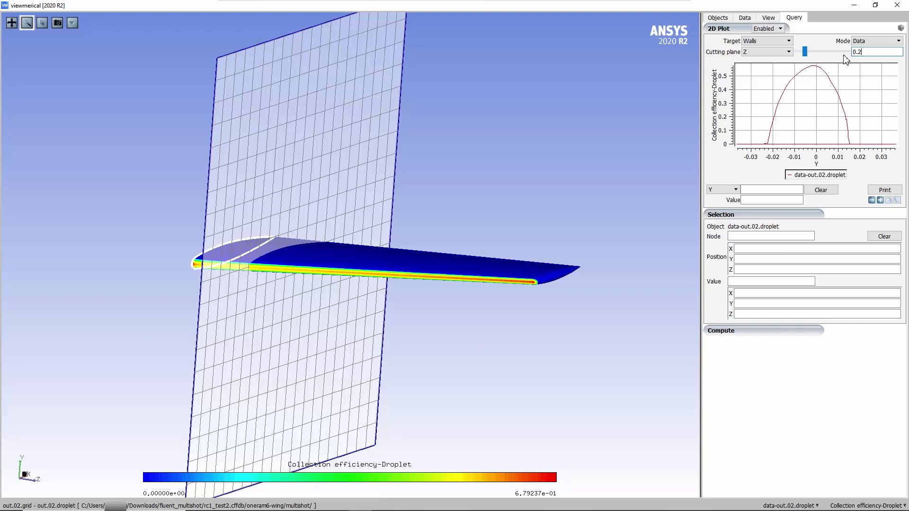
pyautogui.click(814, 67)
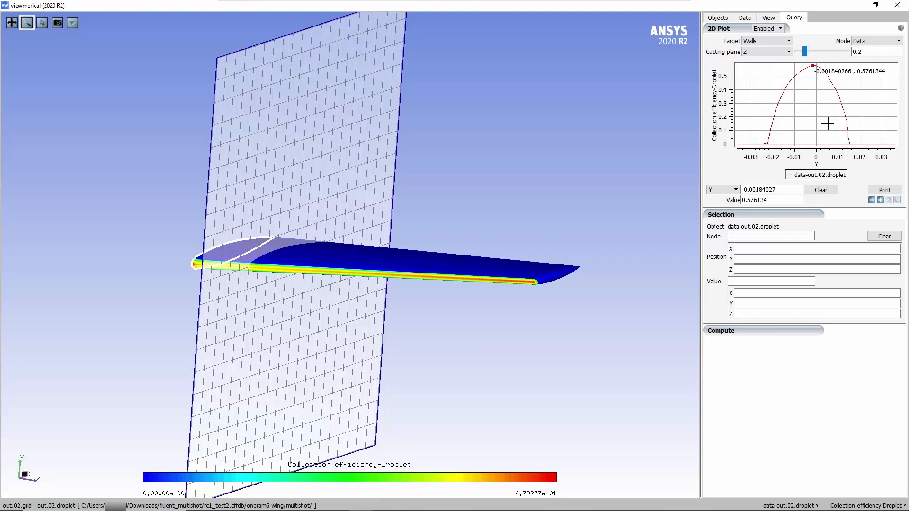
# Close Viewmerical and open the multishot ice cover in CFD-Post from Fluent Icing.
pyautogui.click(897, 5)
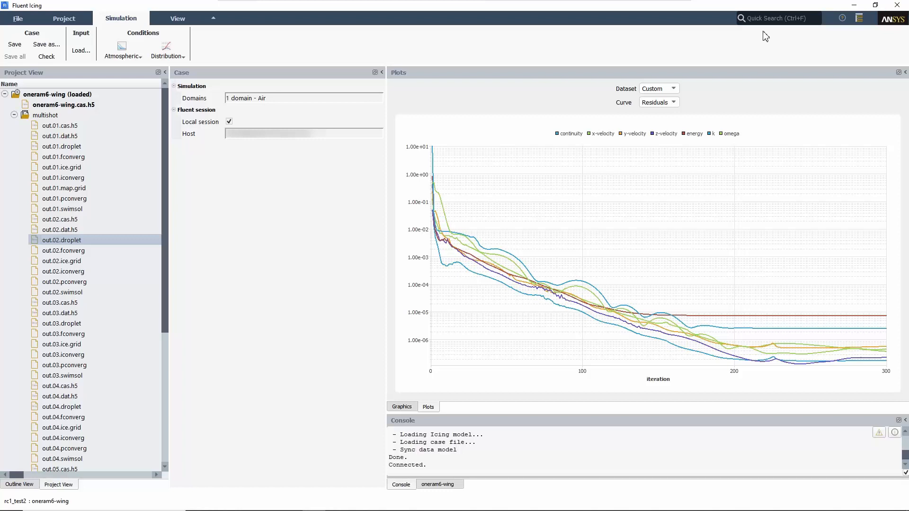
pyautogui.click(178, 21)
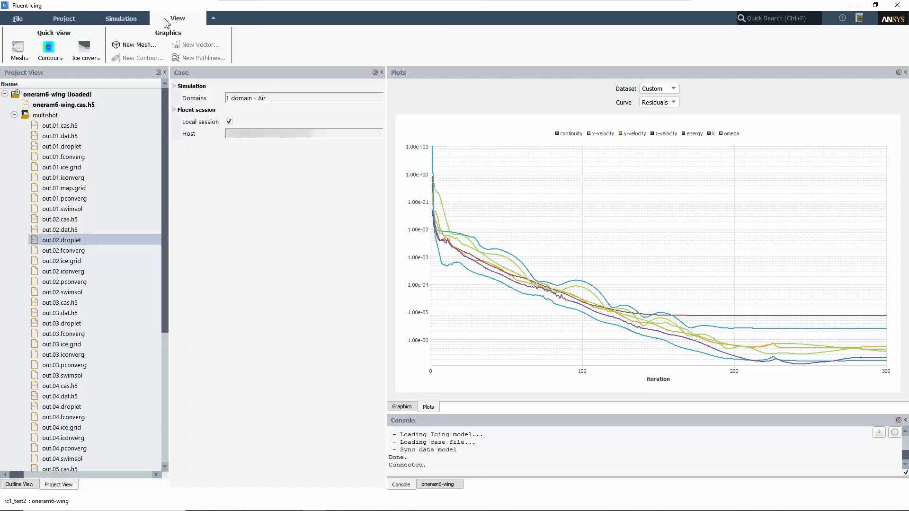
pyautogui.click(94, 62)
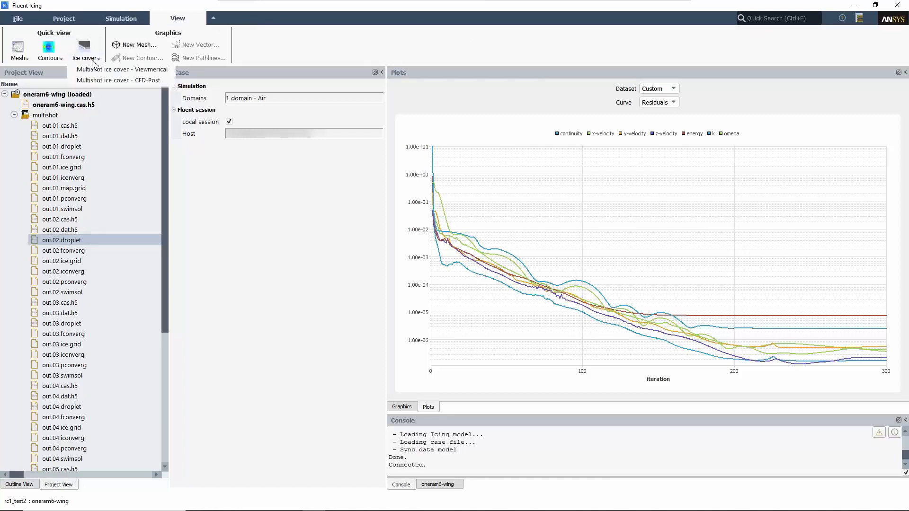
pyautogui.click(166, 83)
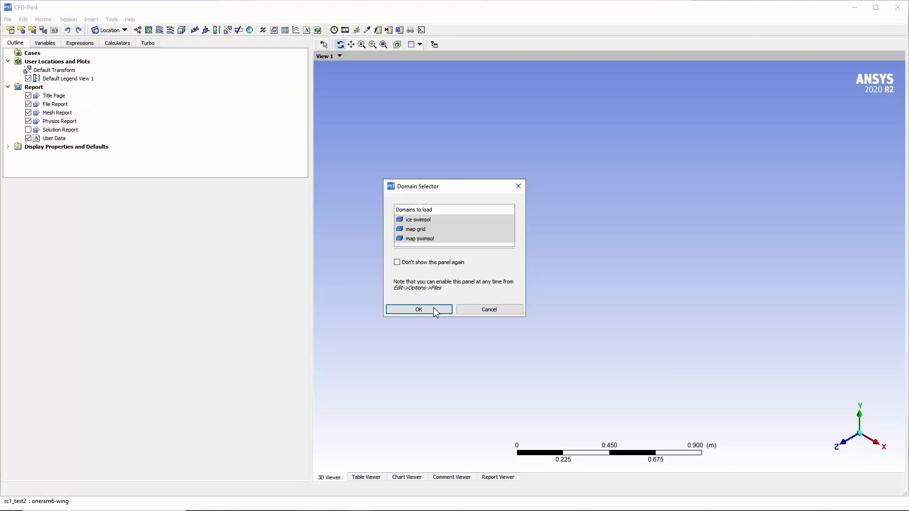
pyautogui.click(419, 310)
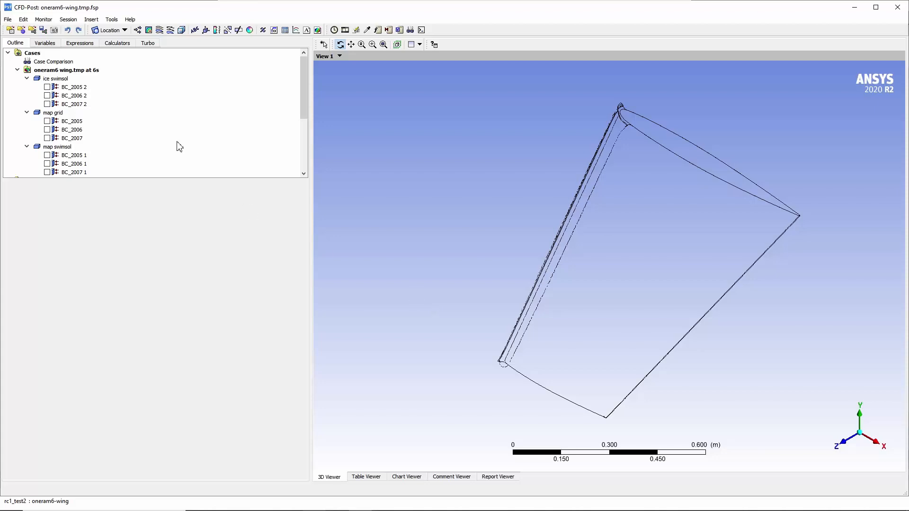
# Open the Macro Calculator and select the Ice Cover - 3D-View macro.
pyautogui.click(119, 44)
pyautogui.doubleClick(69, 53)
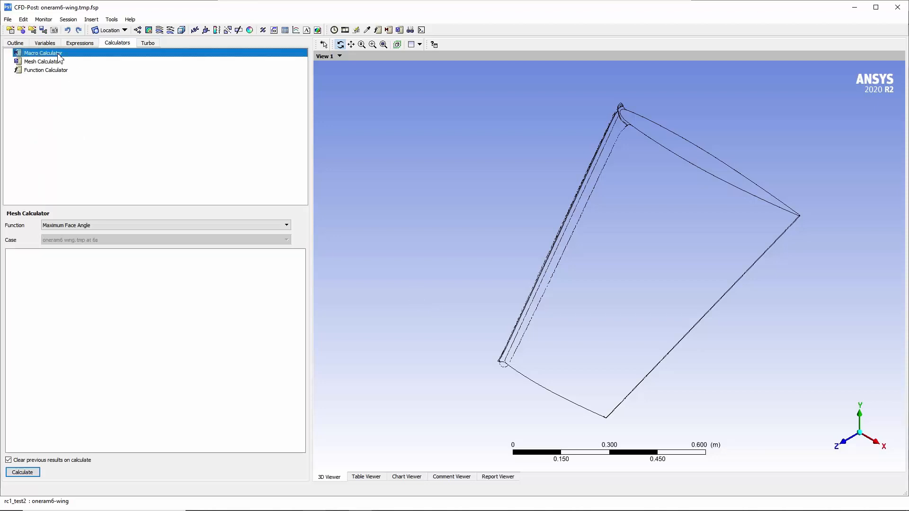
pyautogui.click(96, 228)
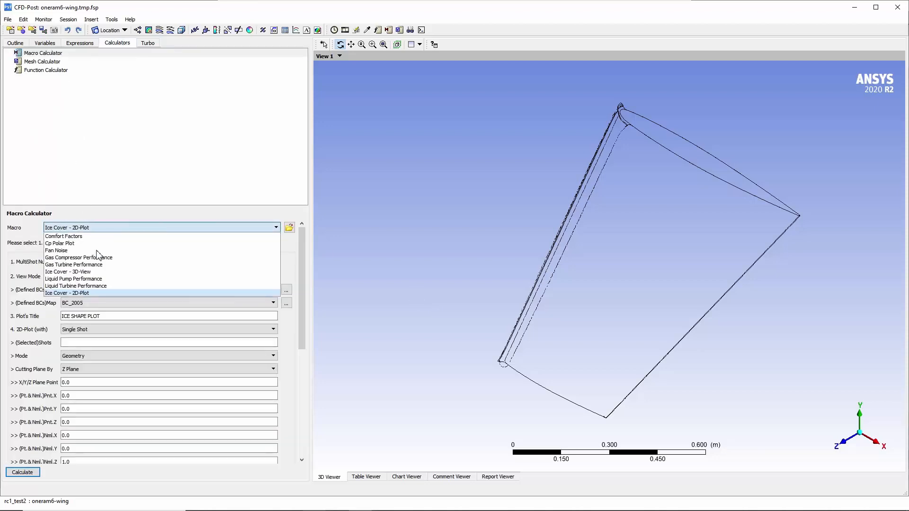
pyautogui.click(98, 272)
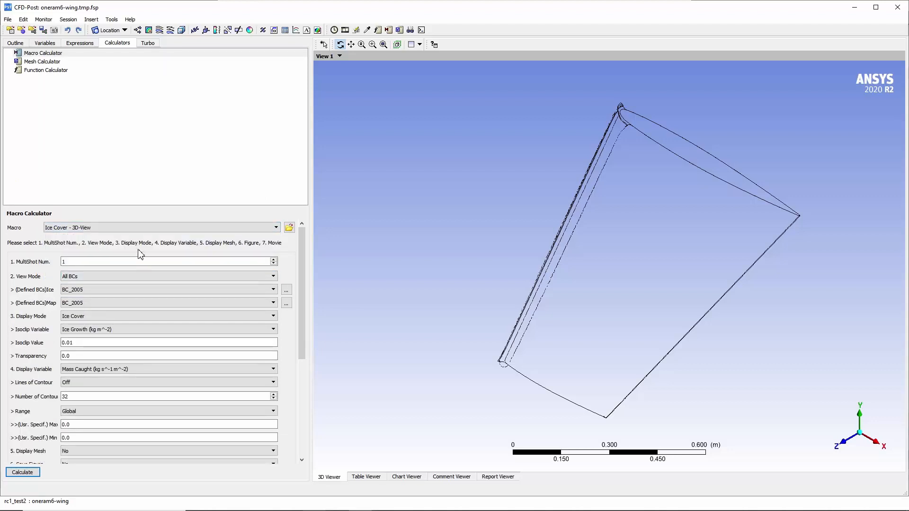
# Calculate the 3D ice cover for multishot number 6 with a transparency of 0.2.
pyautogui.doubleClick(128, 264)
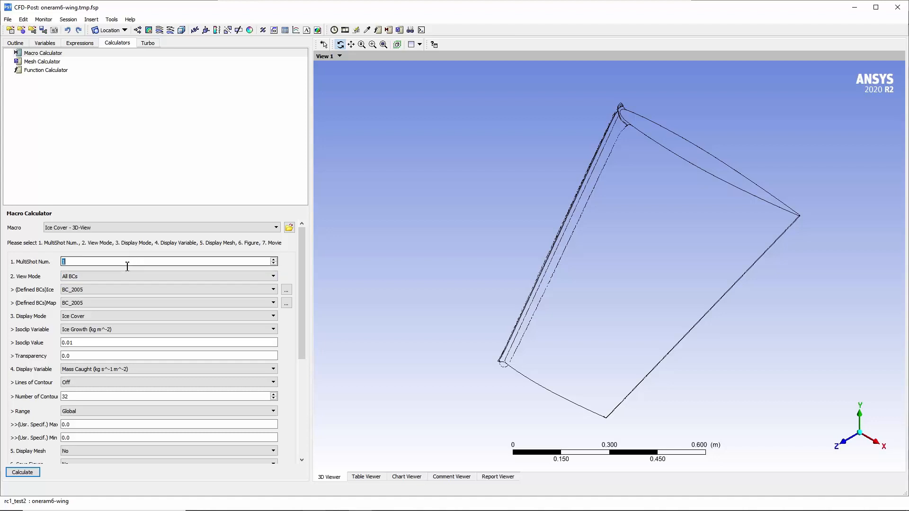
pyautogui.write('6')
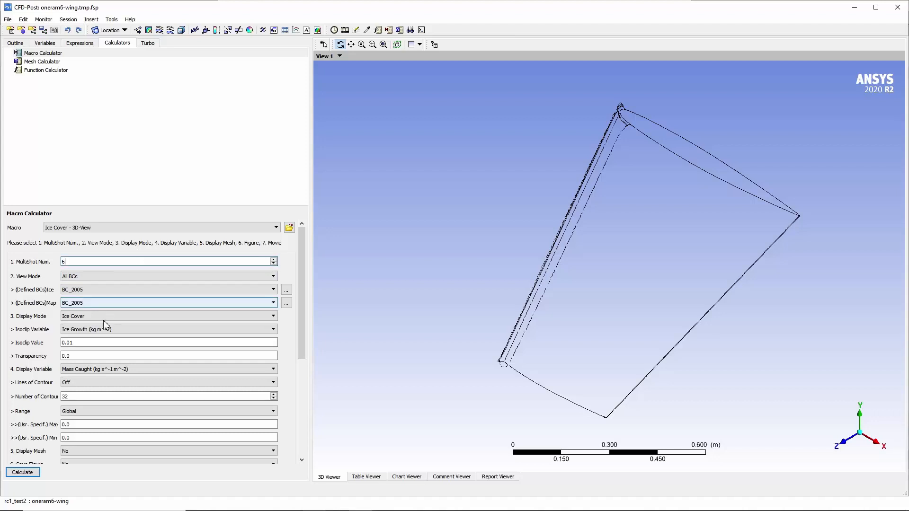
pyautogui.doubleClick(94, 359)
pyautogui.write('0')
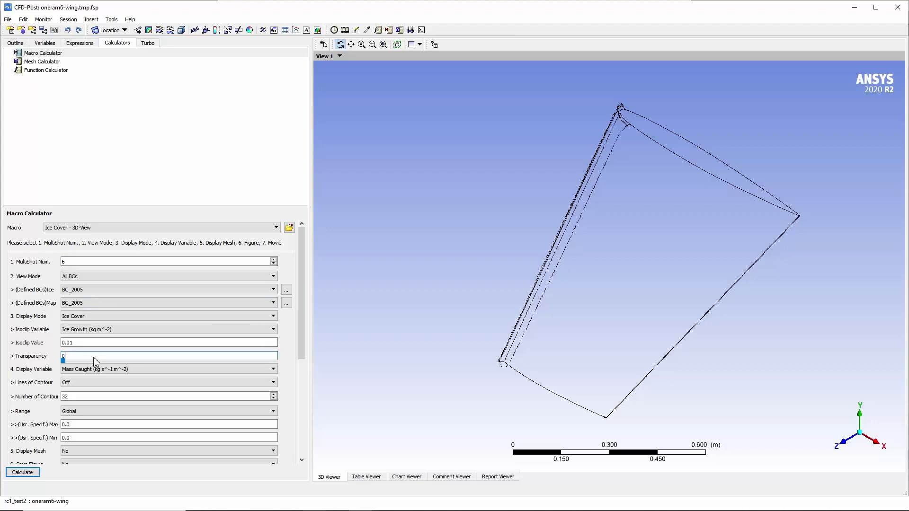
pyautogui.write('.2')
pyautogui.click(35, 477)
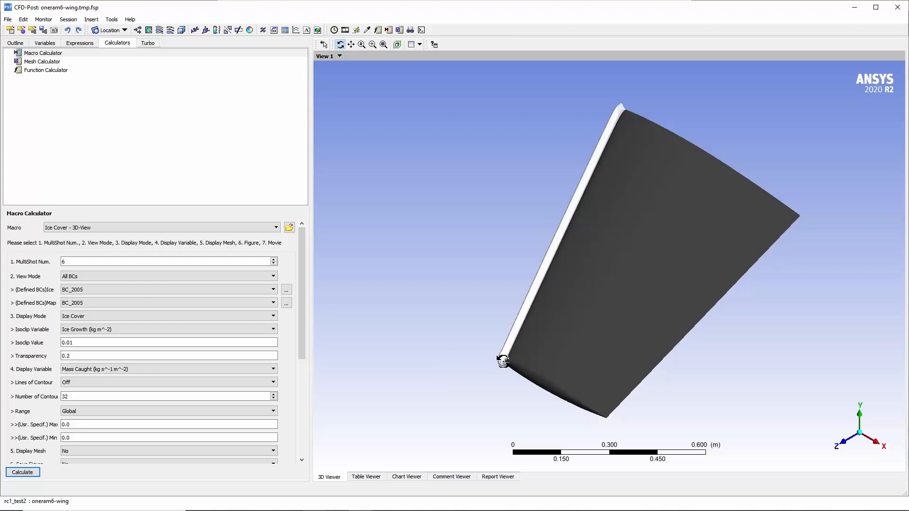
# Recalculate the 3D ice cover for multishot number 2, viewed along the wing's leading edge.
pyautogui.moveTo(503, 361); pyautogui.dragTo(558, 331)
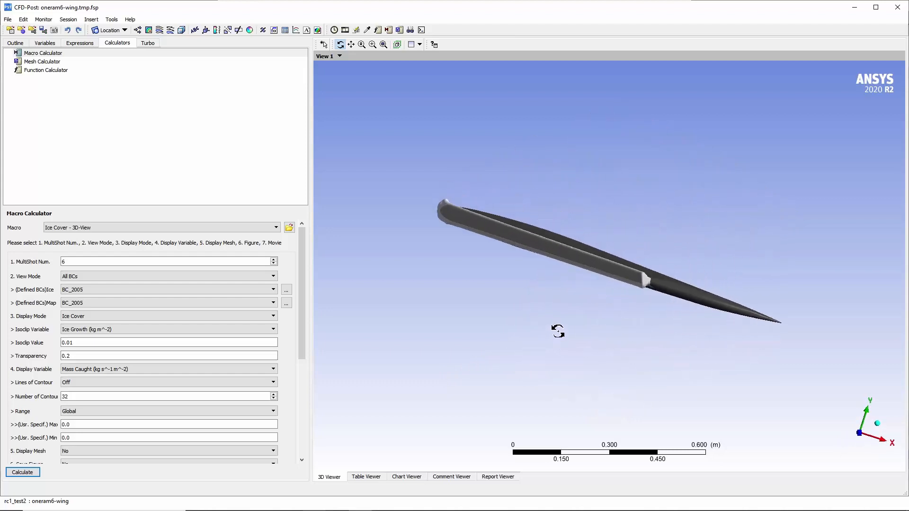
pyautogui.scroll(3, 559, 254)
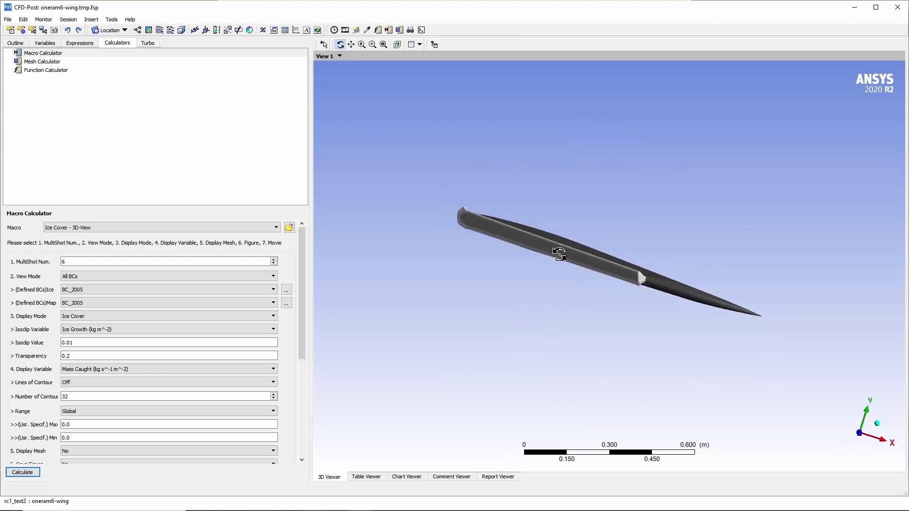
pyautogui.scroll(2, 559, 254)
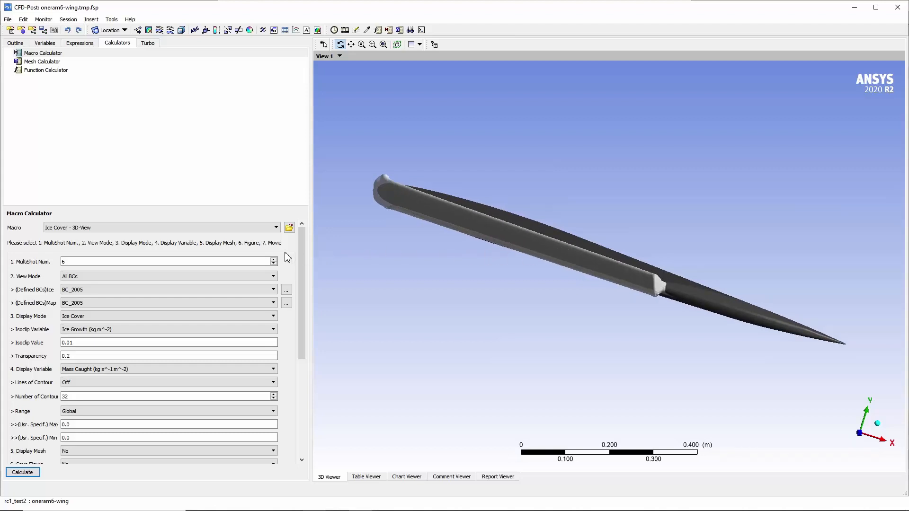
pyautogui.click(251, 261)
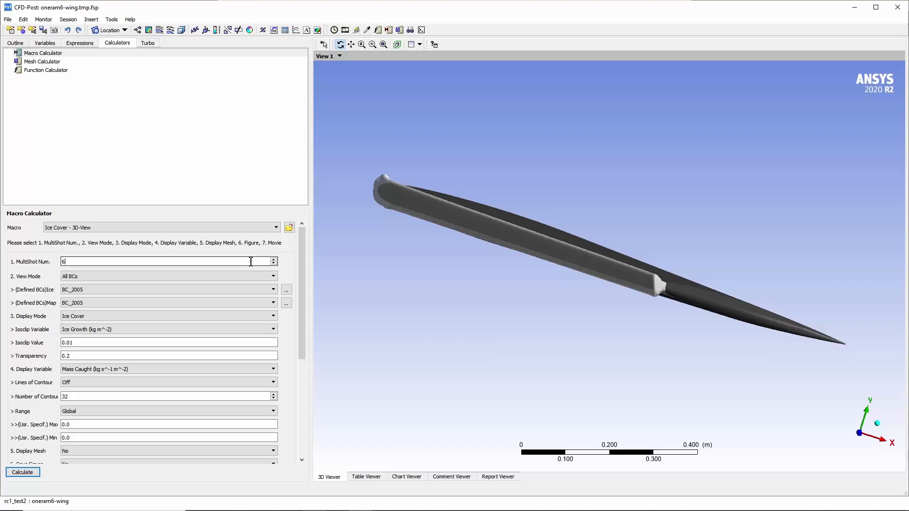
pyautogui.write('2')
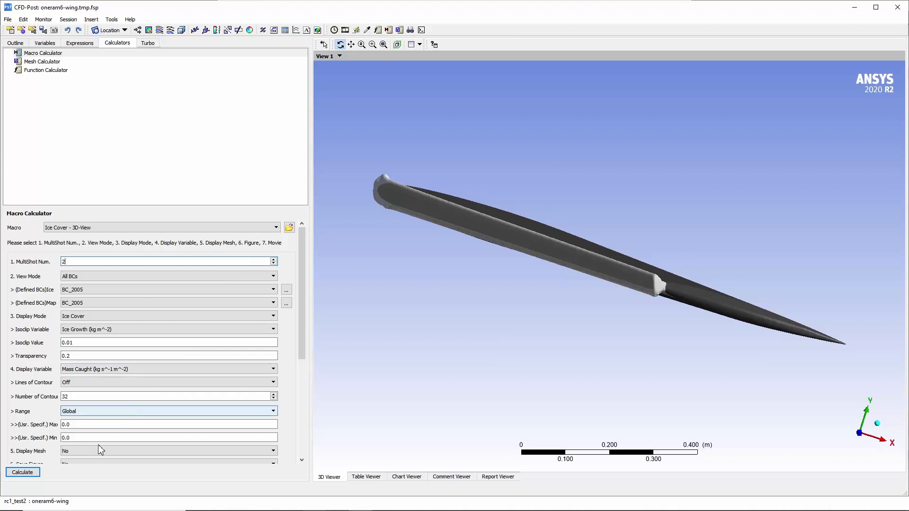
pyautogui.click(32, 474)
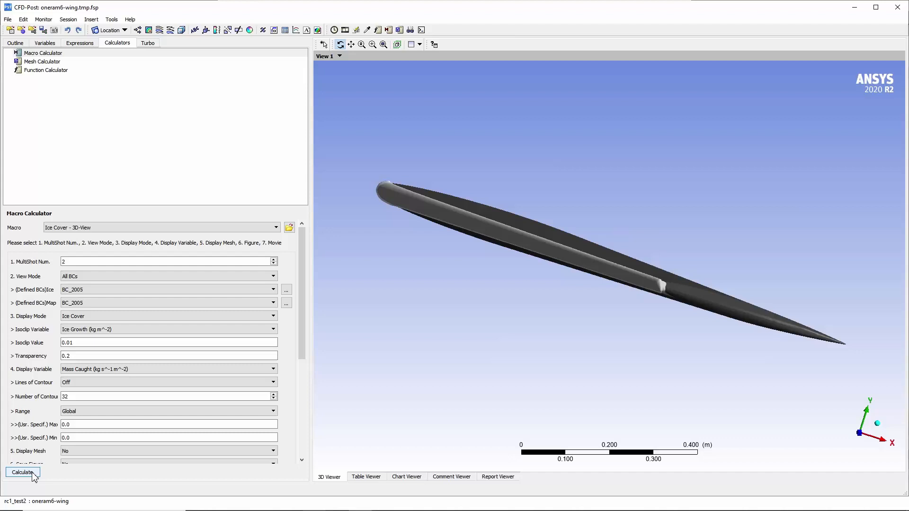
# Switch to the Ice Cover - 2D-Plot macro and set it to plot with Multi-Shots.
pyautogui.click(217, 228)
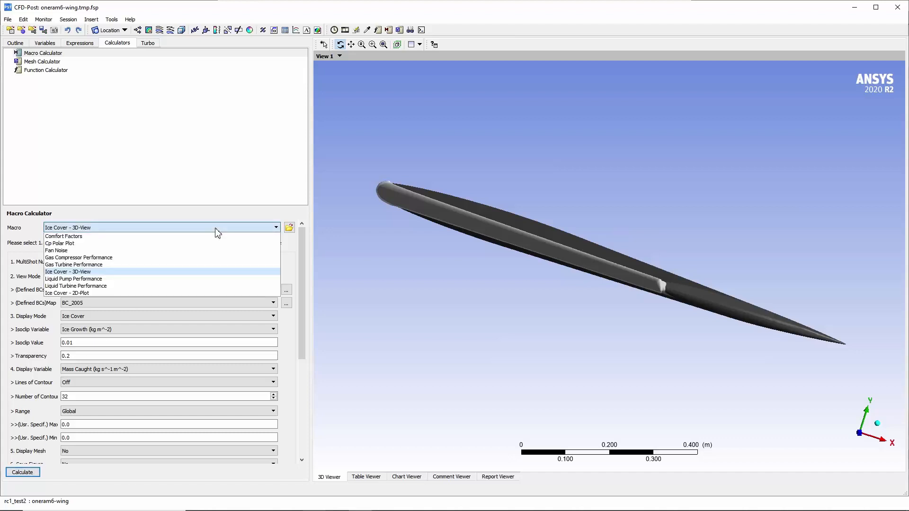
pyautogui.click(198, 294)
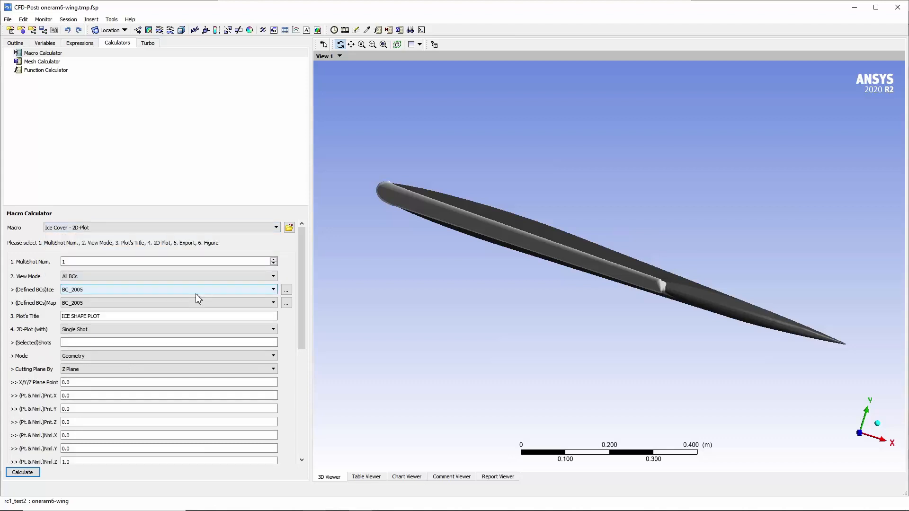
pyautogui.click(156, 330)
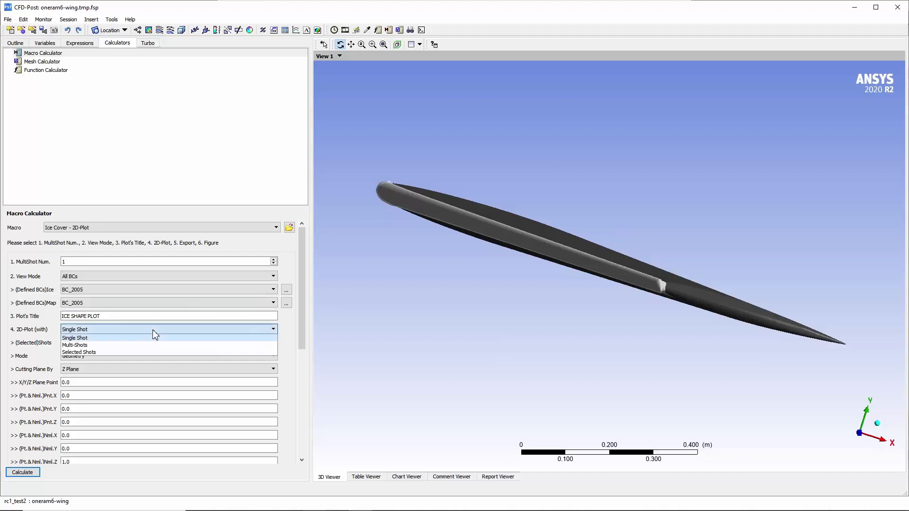
pyautogui.click(133, 346)
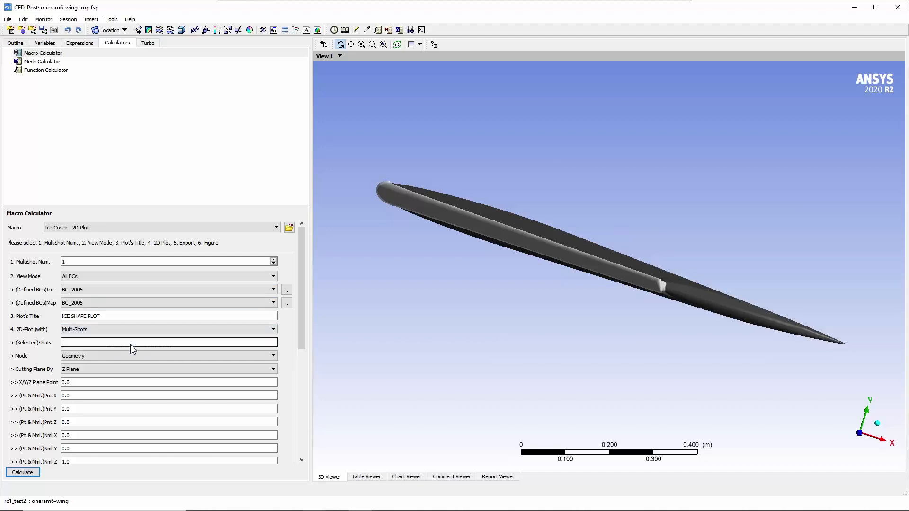
# Title the plot "Multishot - Remeshing - All Shots" and set the Z cutting plane point to 0.2.
pyautogui.tripleClick(131, 316)
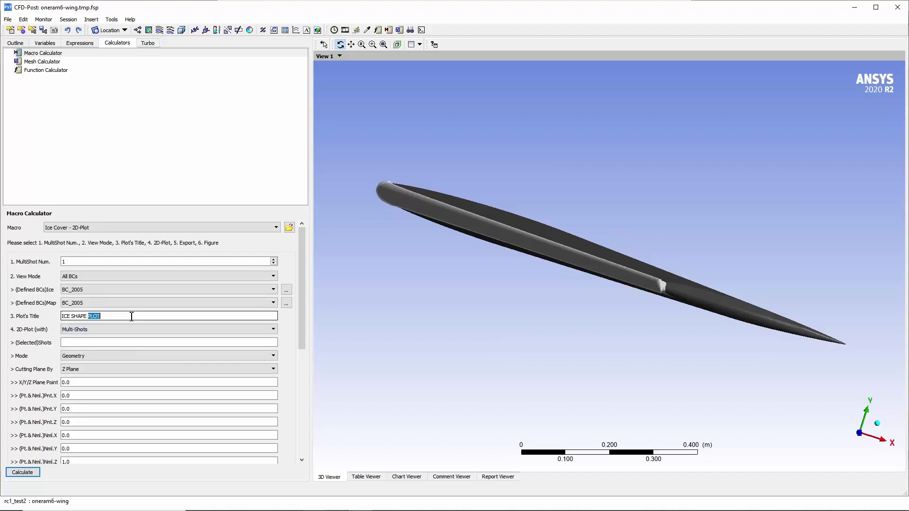
pyautogui.write('Multishot - Remeshing ')
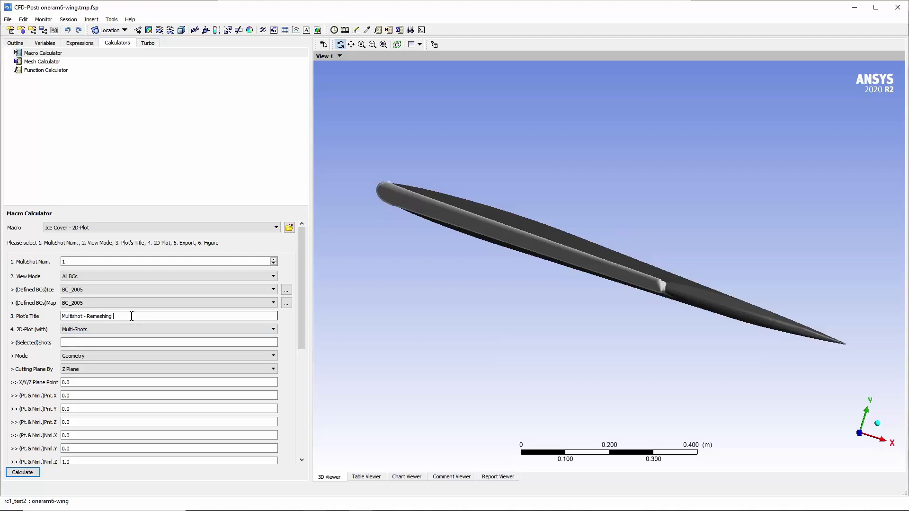
pyautogui.write('- All Shots')
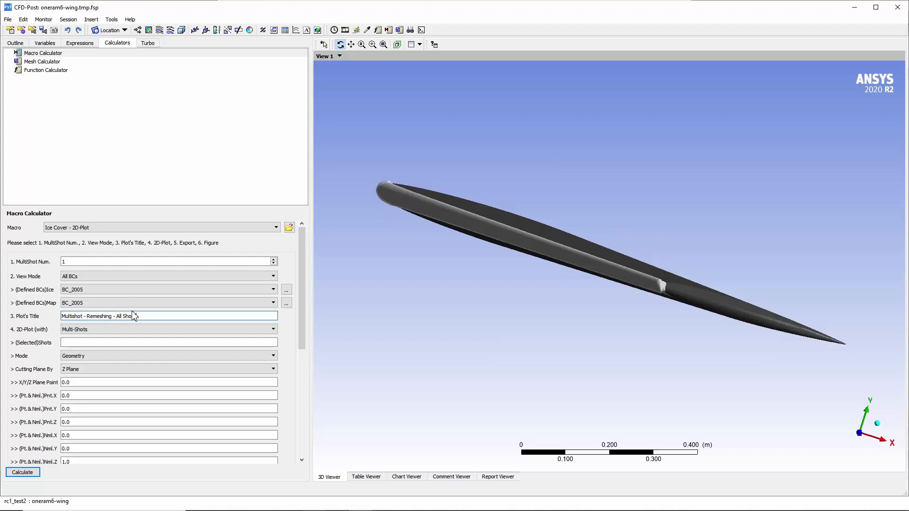
pyautogui.doubleClick(93, 388)
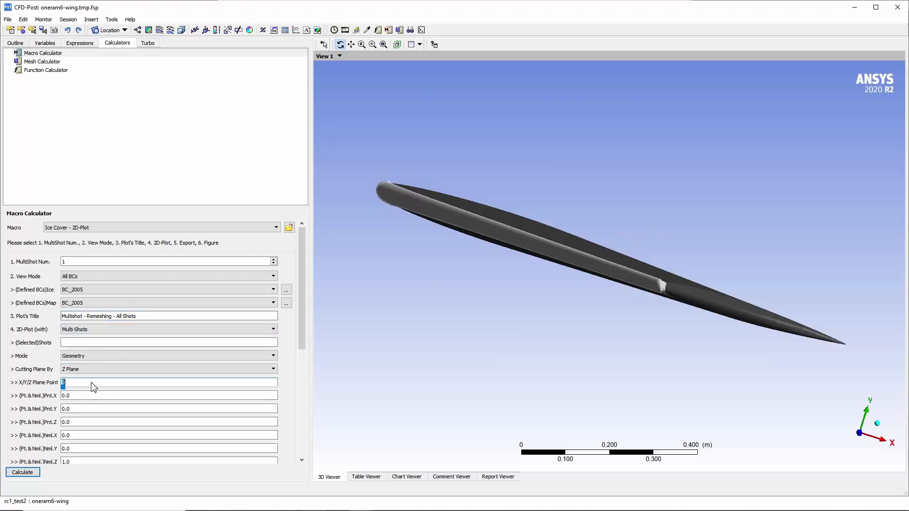
pyautogui.write('0')
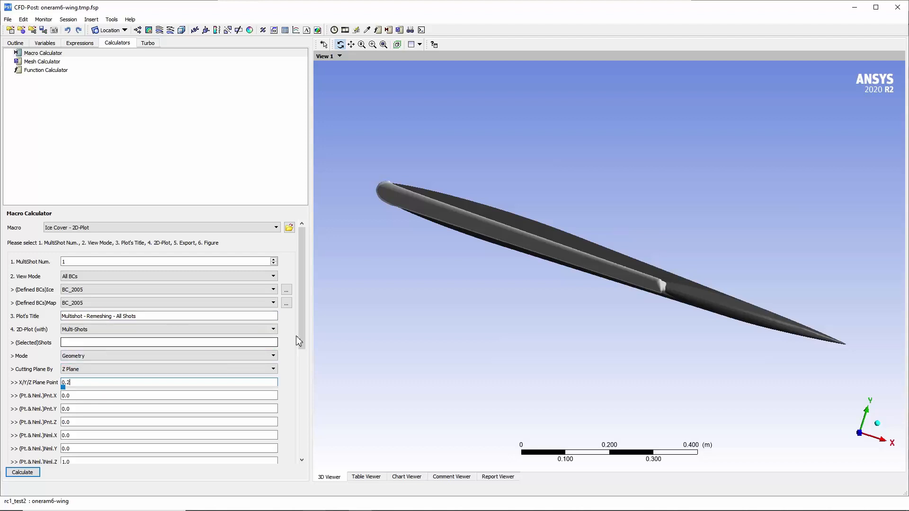
# Set a User Specified Y-axis range from -0.15 to 0.15 and calculate the 2D ice shape plot.
pyautogui.scroll(-1, 302, 336)
pyautogui.scroll(-5, 305, 449)
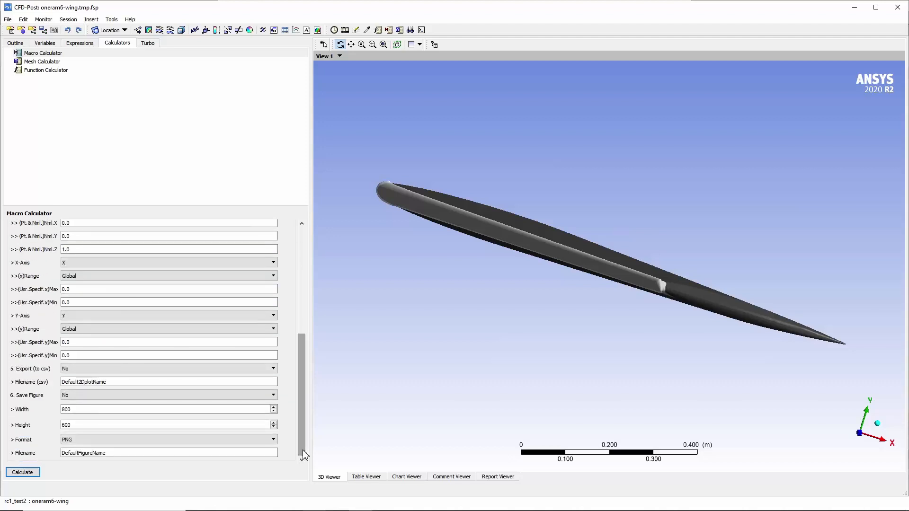
pyautogui.click(250, 330)
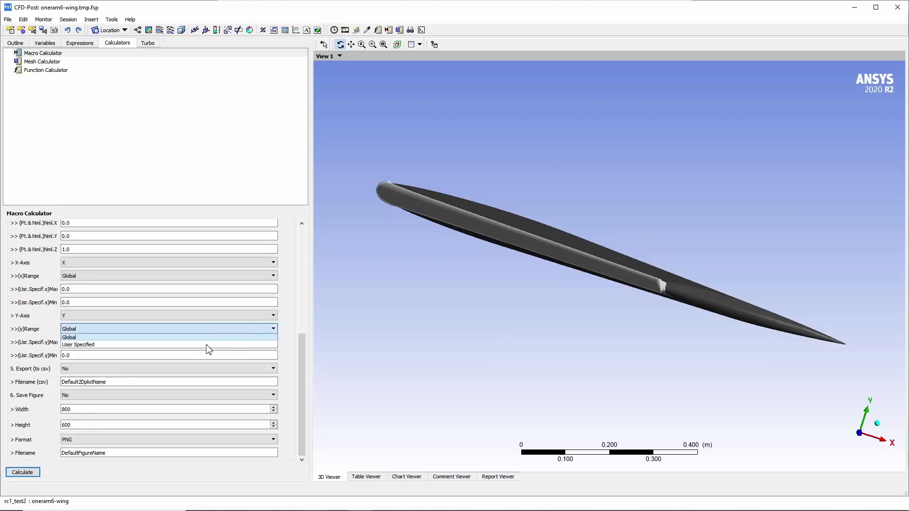
pyautogui.click(202, 346)
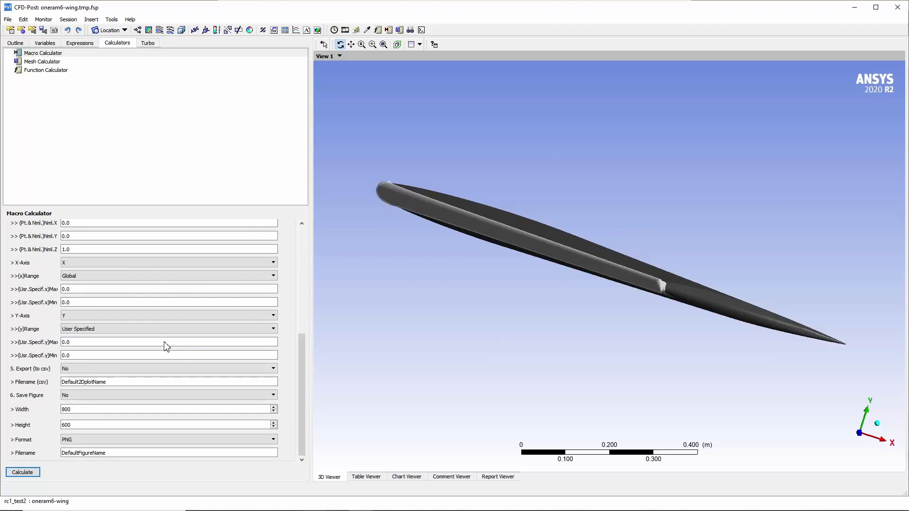
pyautogui.doubleClick(166, 344)
pyautogui.write('0.15')
pyautogui.doubleClick(150, 356)
pyautogui.write('-0.15')
pyautogui.click(33, 473)
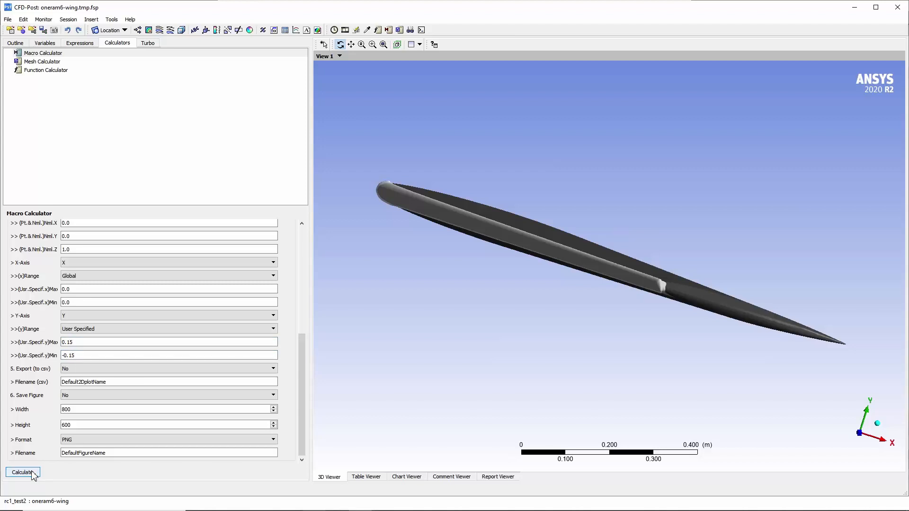